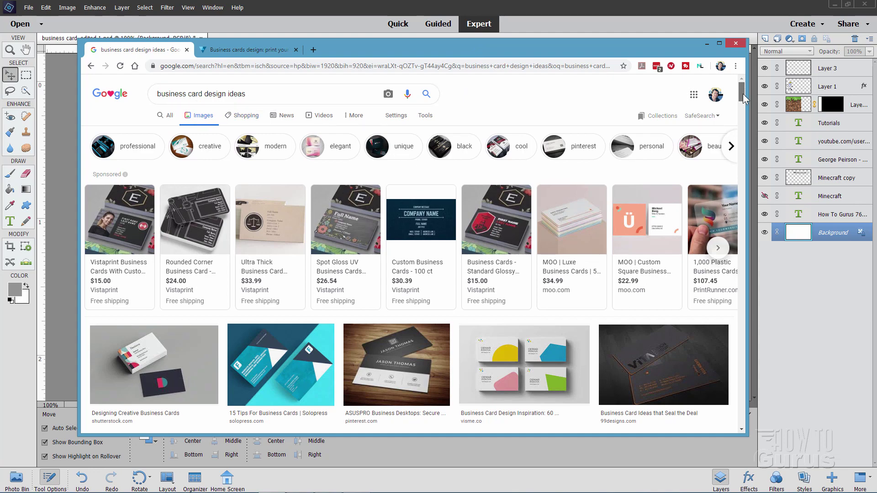
- Scroll down the Google Images 'business card design ideas' results to see more example cards
drag(742, 94, 739, 197)
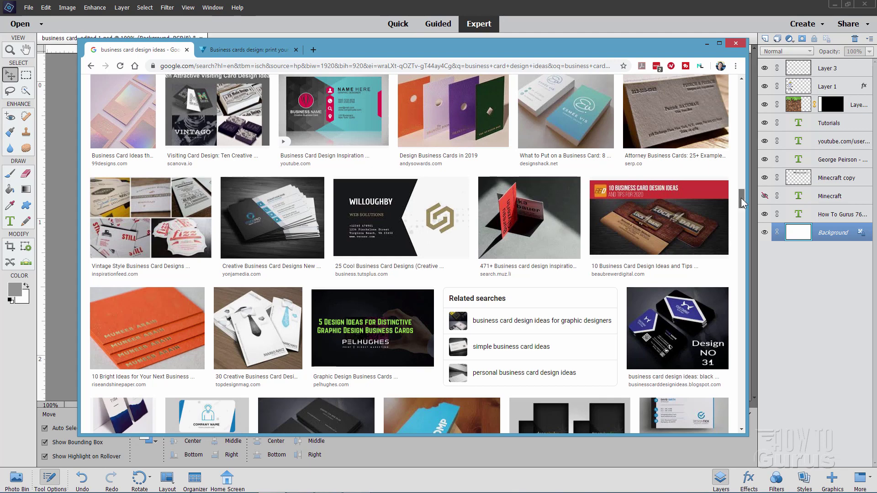
drag(741, 198, 741, 223)
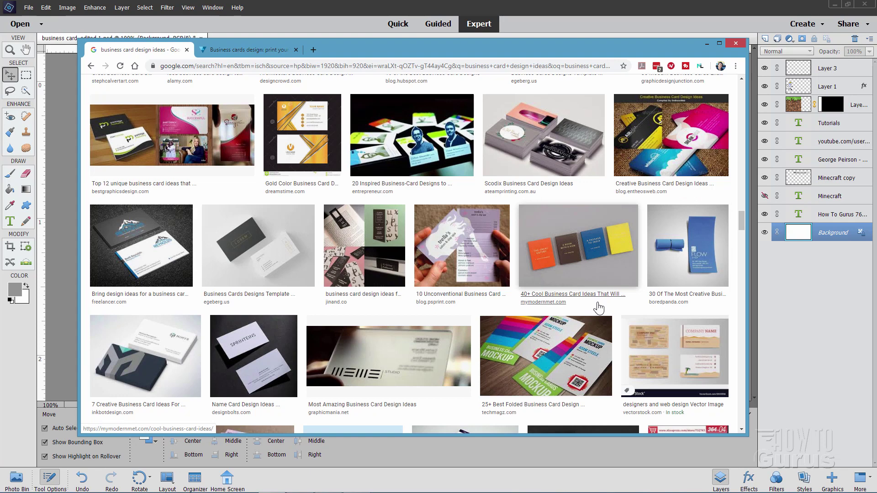
- Go to Vistaprint's standard Business Cards product page
click(243, 51)
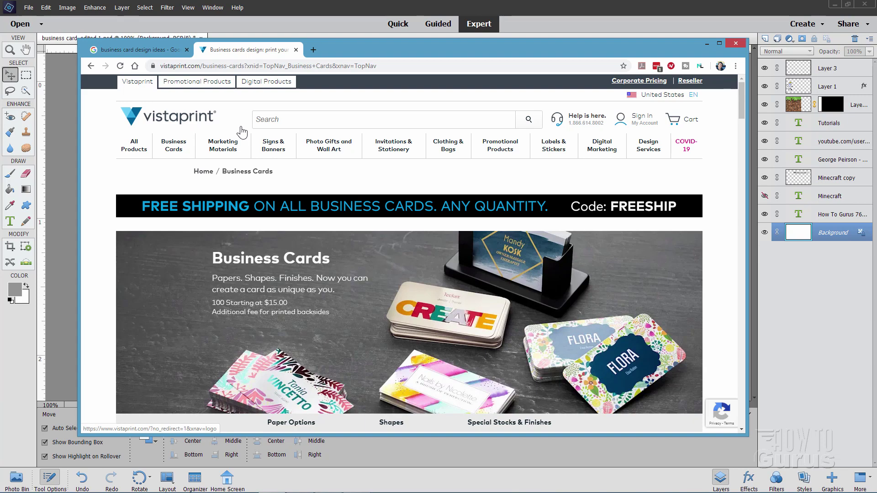
mouse_move(174, 147)
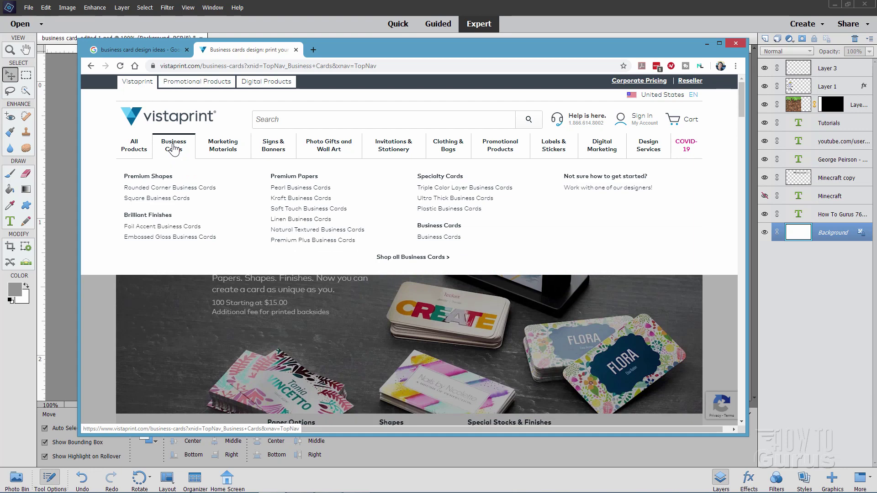
click(432, 242)
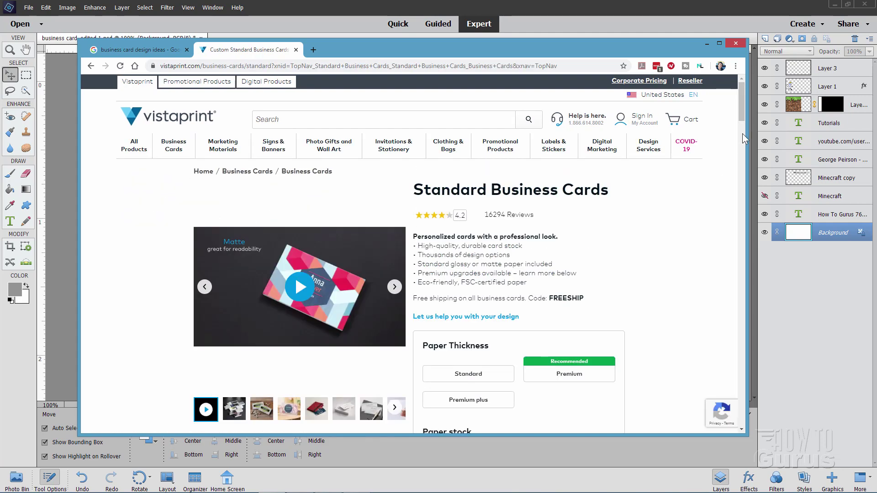
- Choose Standard thickness, Matte paper, Standard corners and 500 cards (Recommended) for $20.00
scroll(740, 133, down, 4)
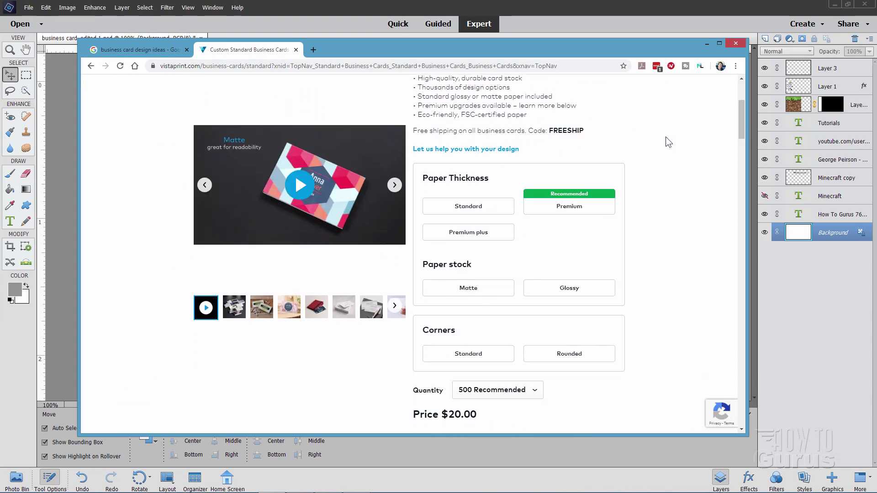
click(469, 208)
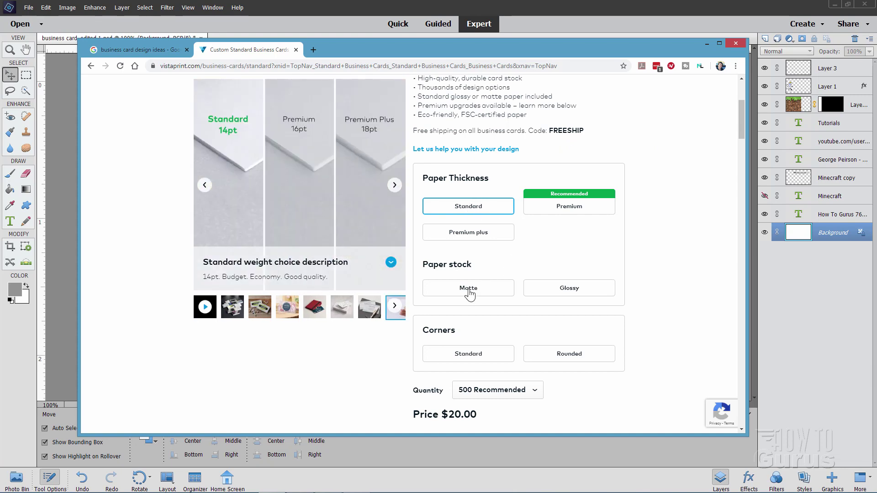
click(469, 293)
click(475, 356)
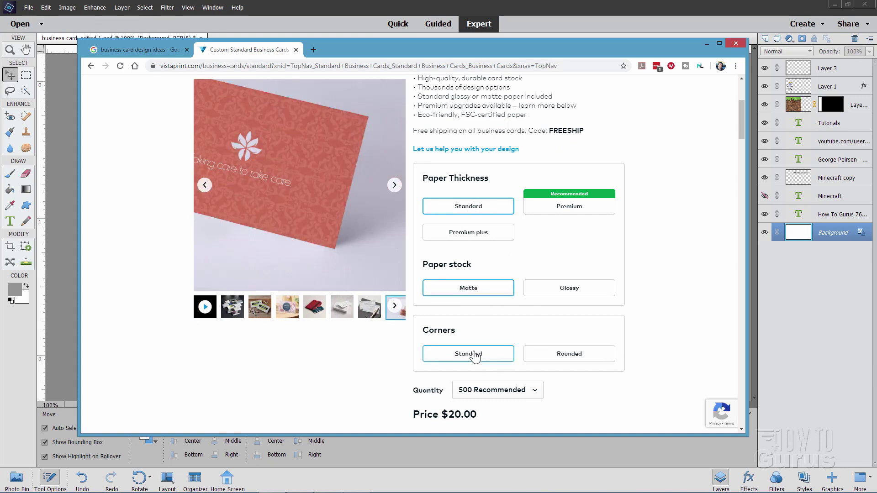
scroll(541, 256, down, 3)
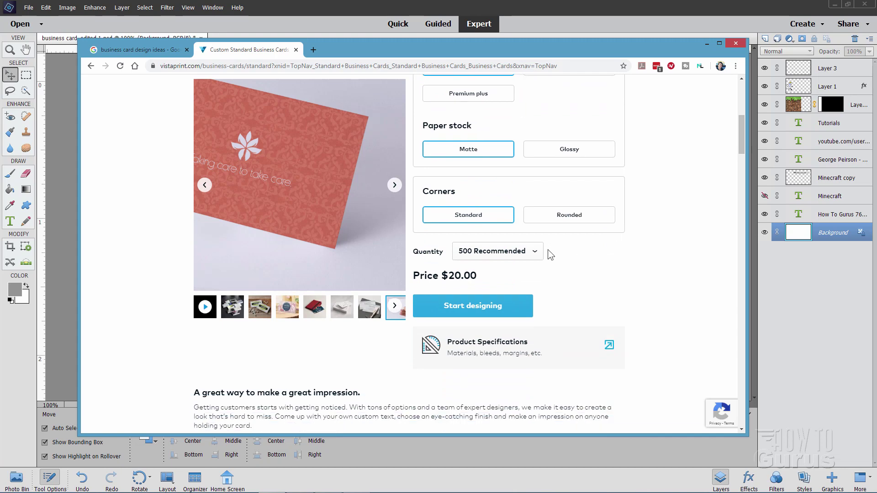
click(534, 252)
click(475, 283)
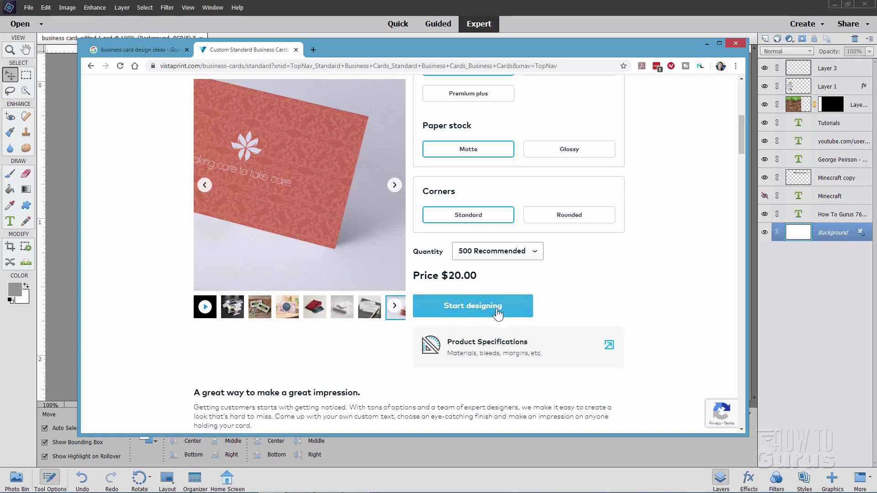
- Start designing and scroll the Business Cards templates gallery down to the Upload It option
click(480, 311)
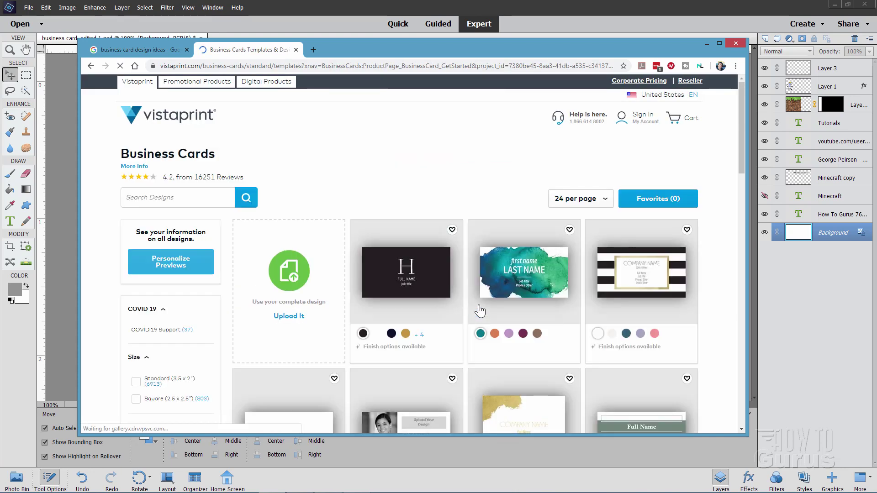
scroll(398, 222, down, 3)
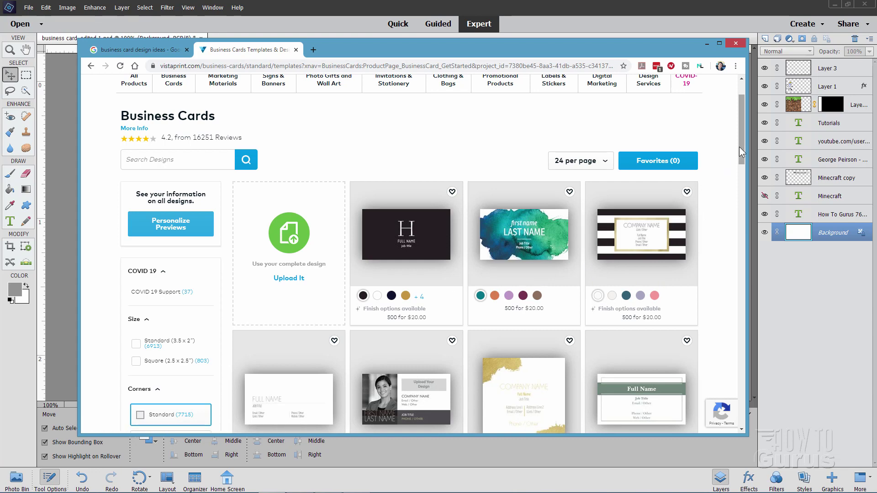
drag(740, 147, 742, 116)
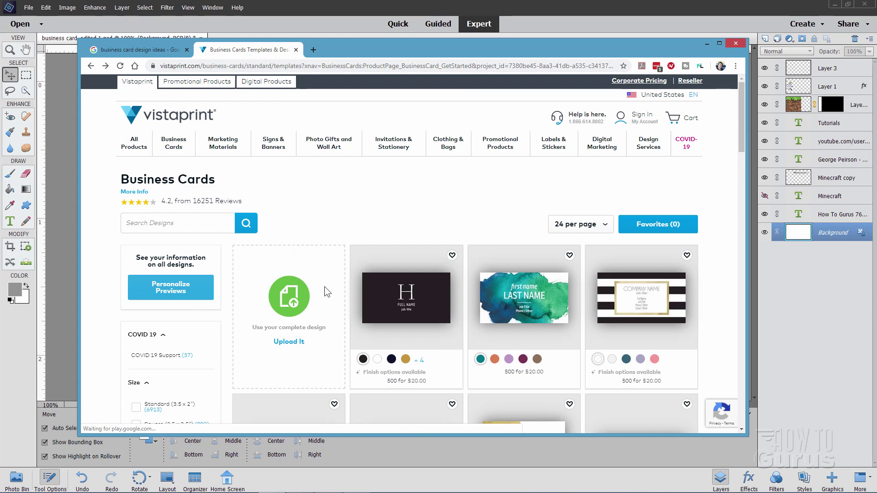
- Create a blank Photoshop Elements file of 92 × 54 millimetres at 300 pixels/inch
click(321, 2)
click(28, 7)
mouse_move(35, 20)
click(144, 17)
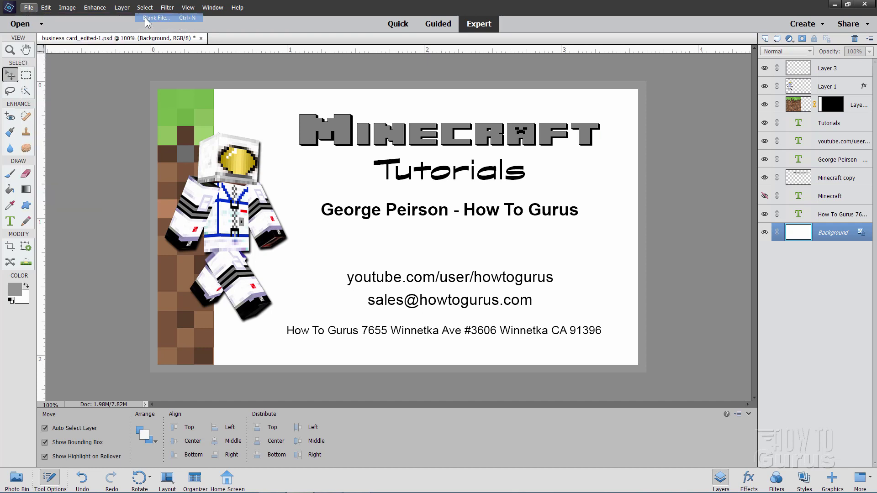
drag(440, 114, 417, 139)
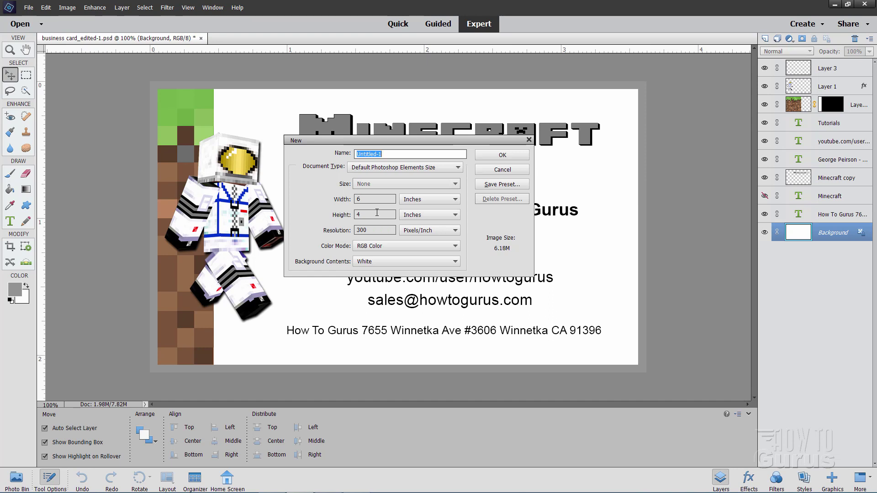
click(428, 206)
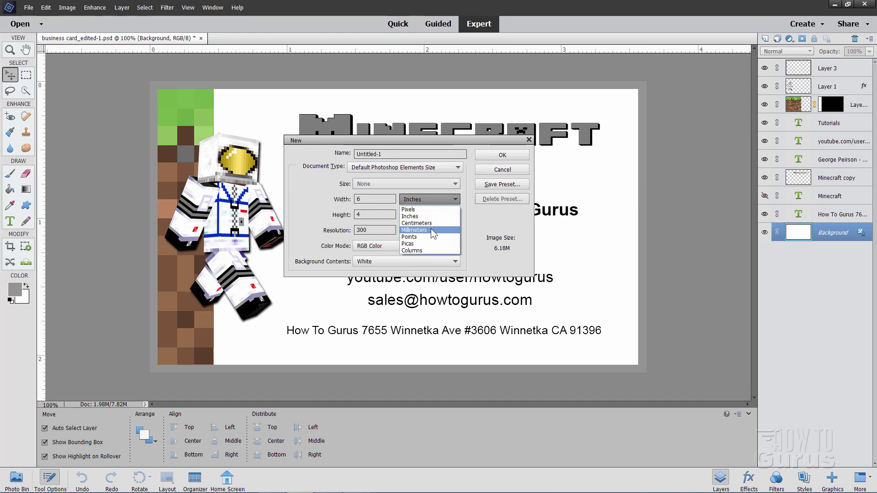
click(432, 227)
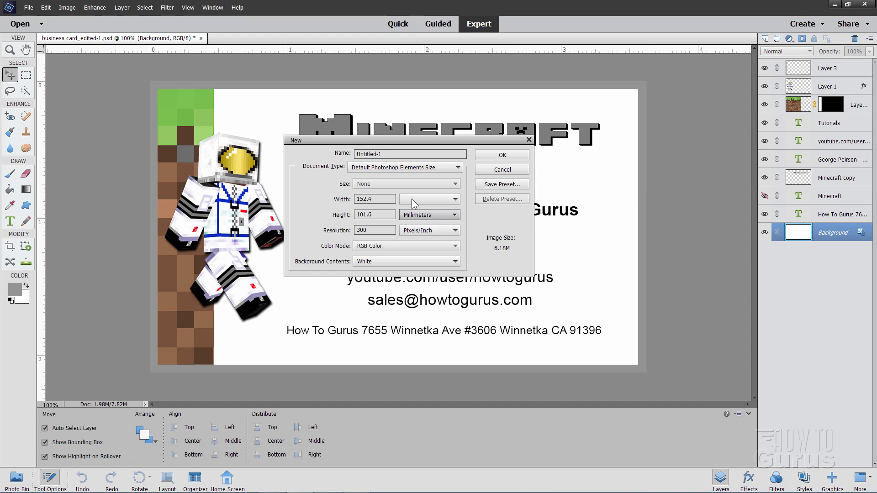
click(377, 198)
drag(377, 199, 329, 202)
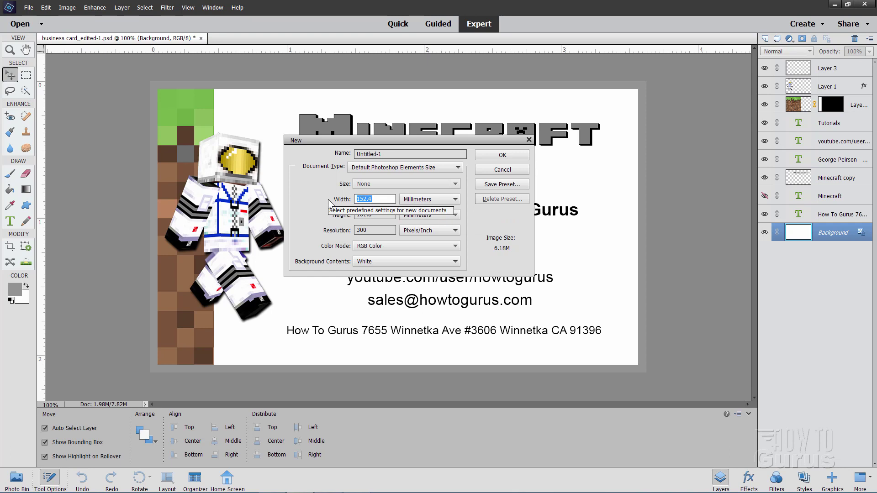
text(92)
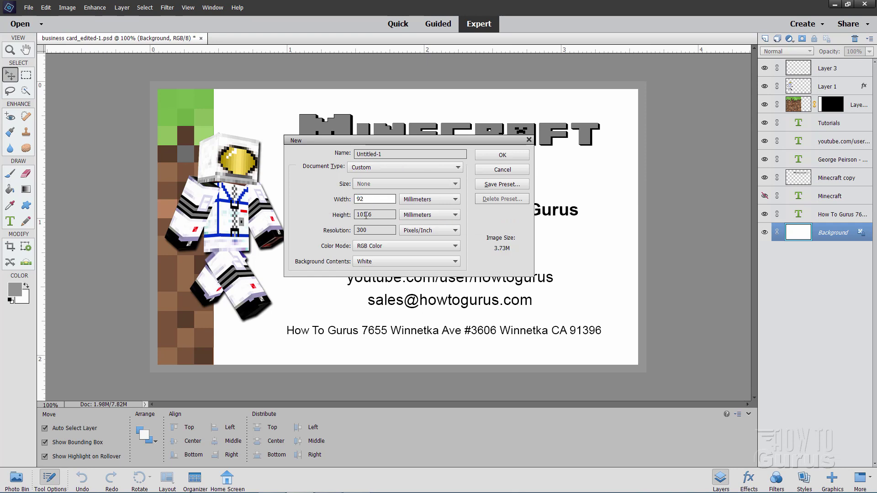
key(Tab)
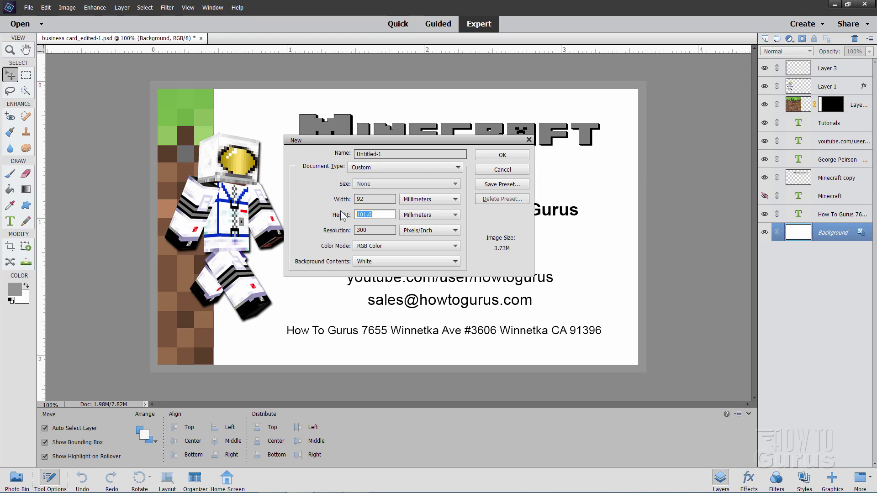
text(54)
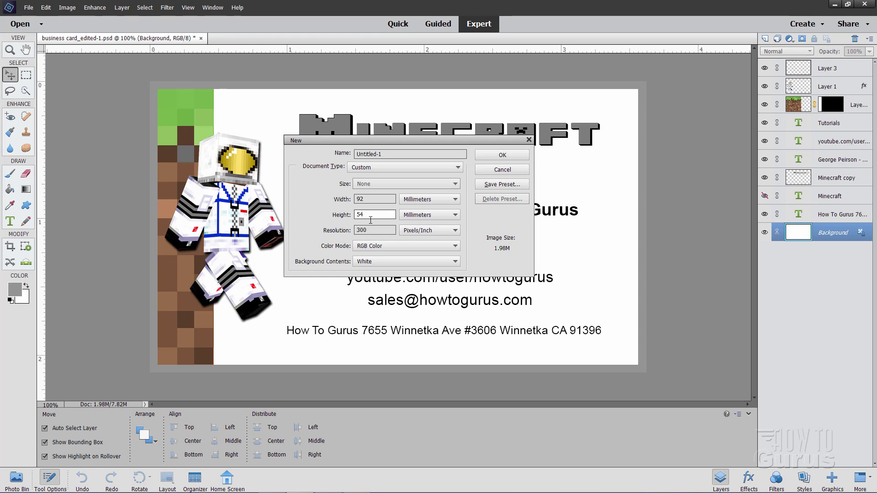
click(498, 155)
- Dock Untitled-1 as a tab, toggle the card's Layer 3 grey frame off and on, then return to Untitled-1
drag(319, 57, 416, 40)
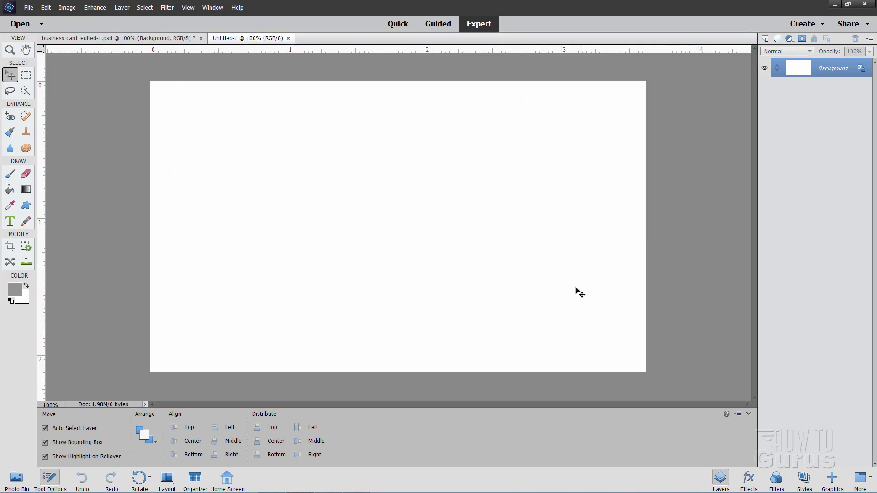
click(150, 38)
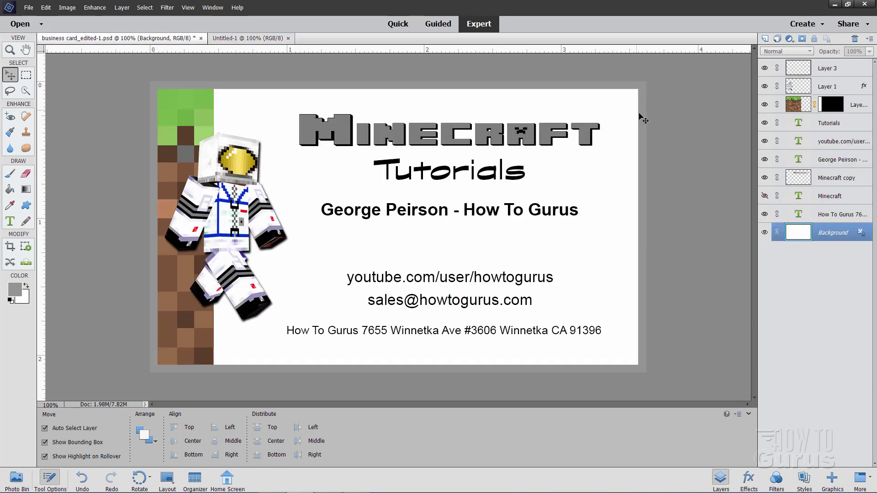
click(765, 68)
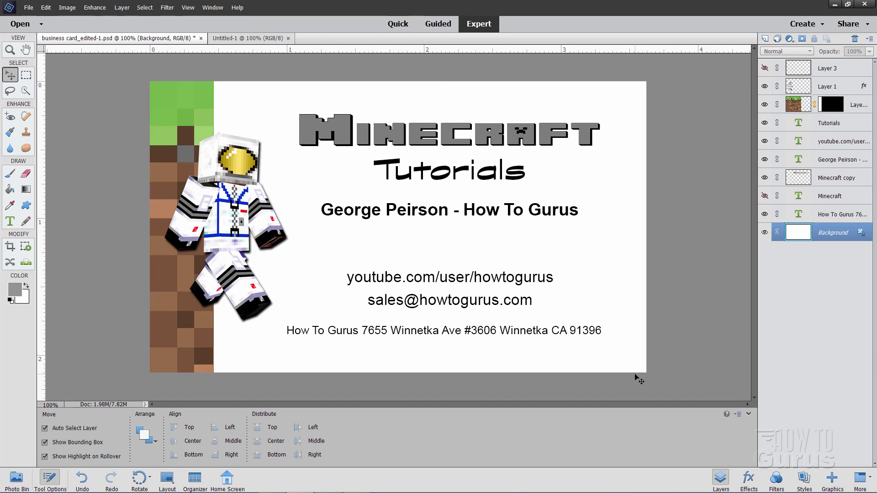
click(765, 69)
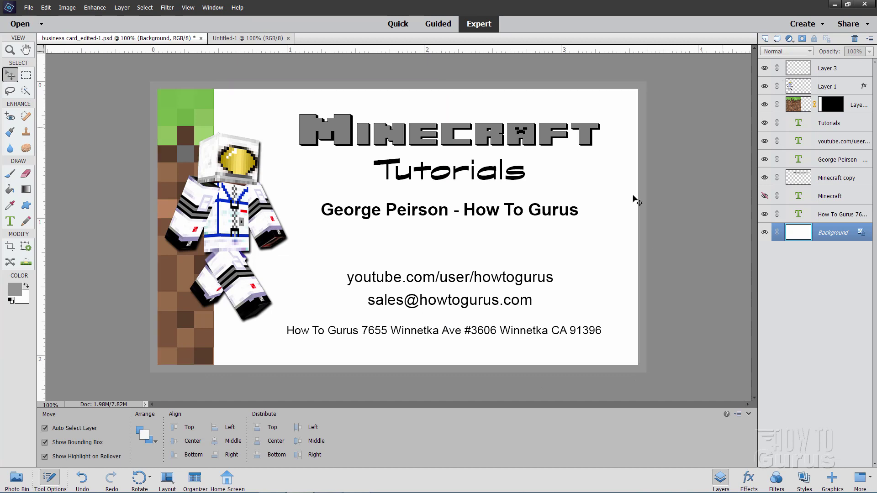
click(764, 69)
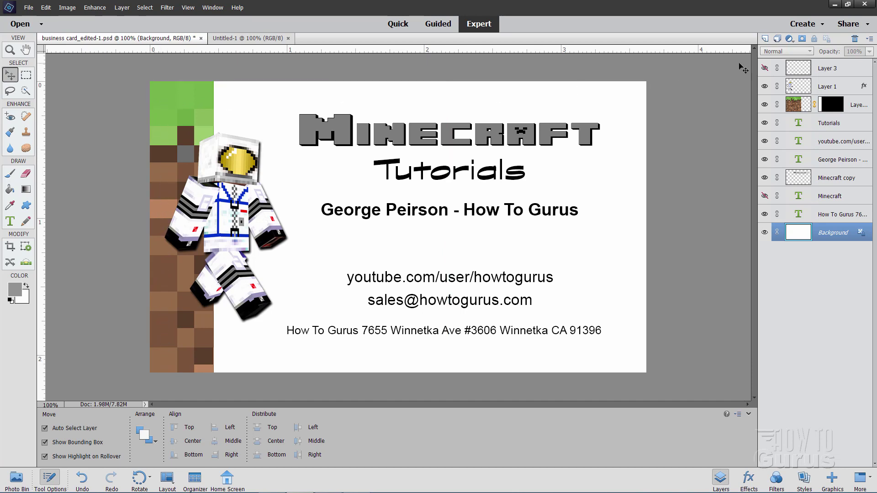
click(763, 68)
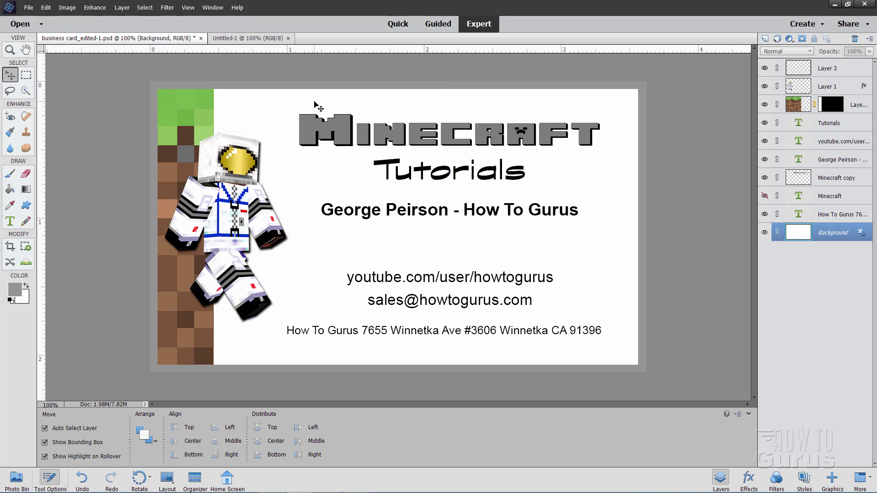
click(254, 39)
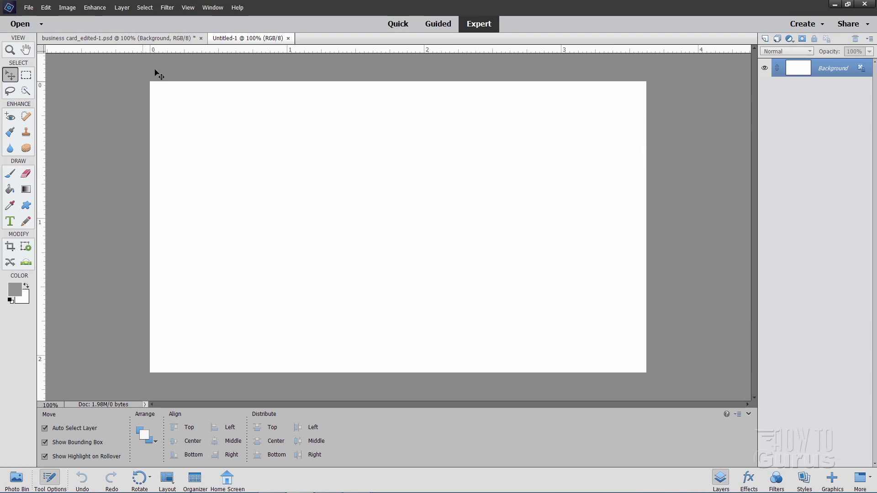
- Add vertical guides at 1.5 mm and 3 mm
click(187, 8)
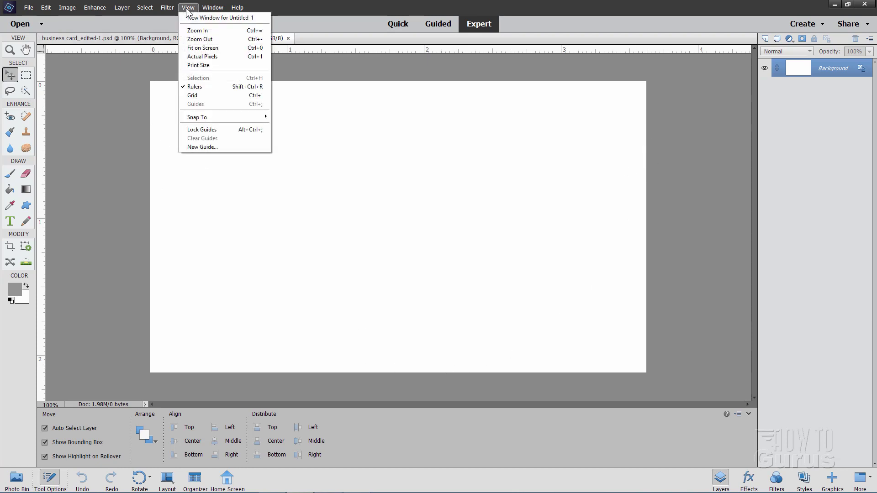
click(219, 147)
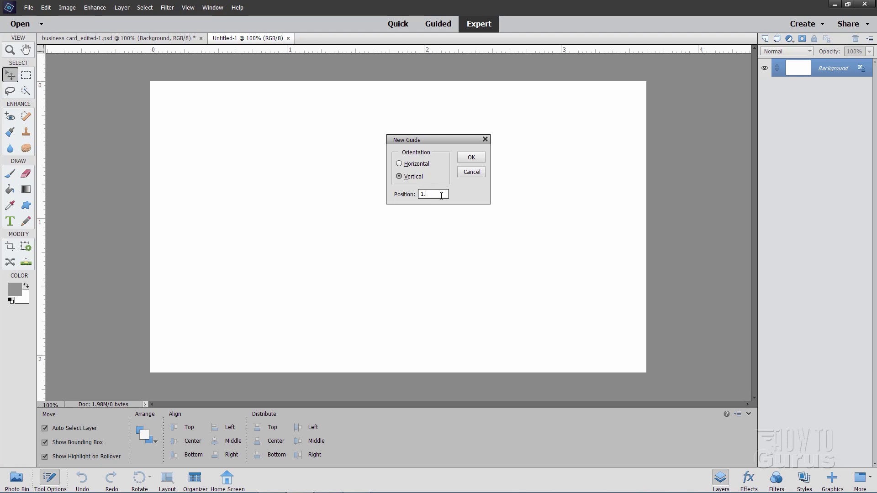
text(mm)
click(472, 158)
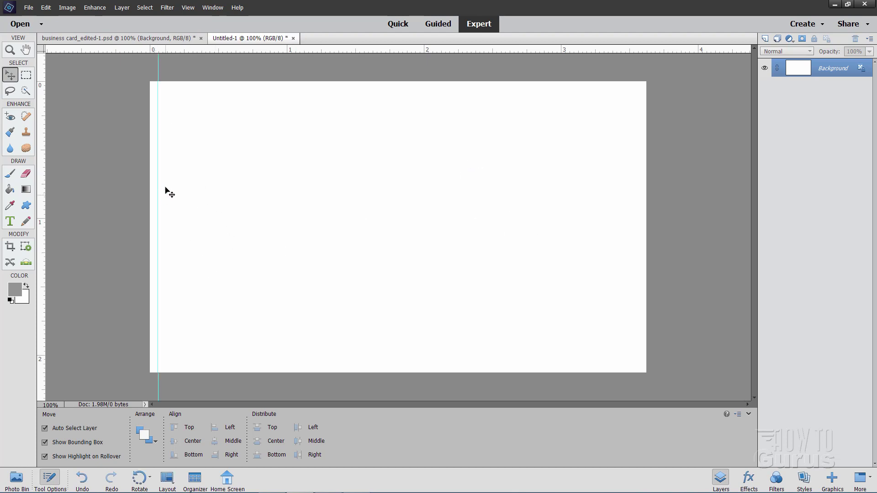
click(187, 8)
click(221, 147)
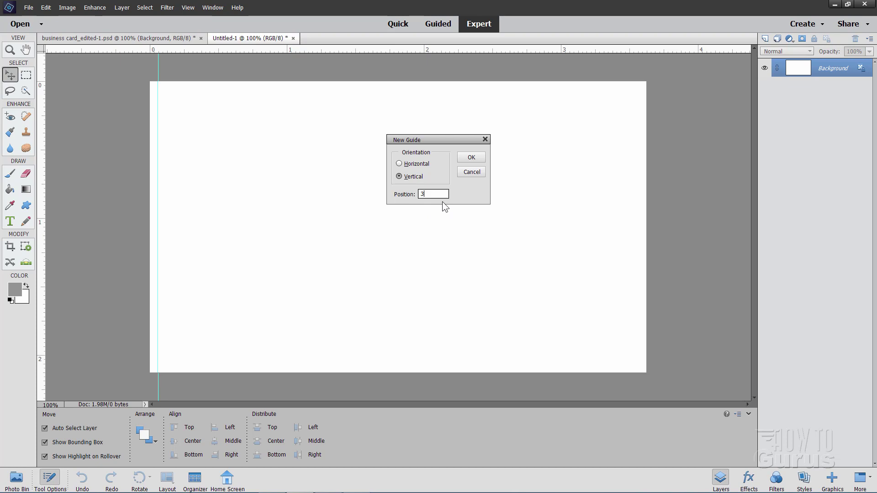
click(462, 157)
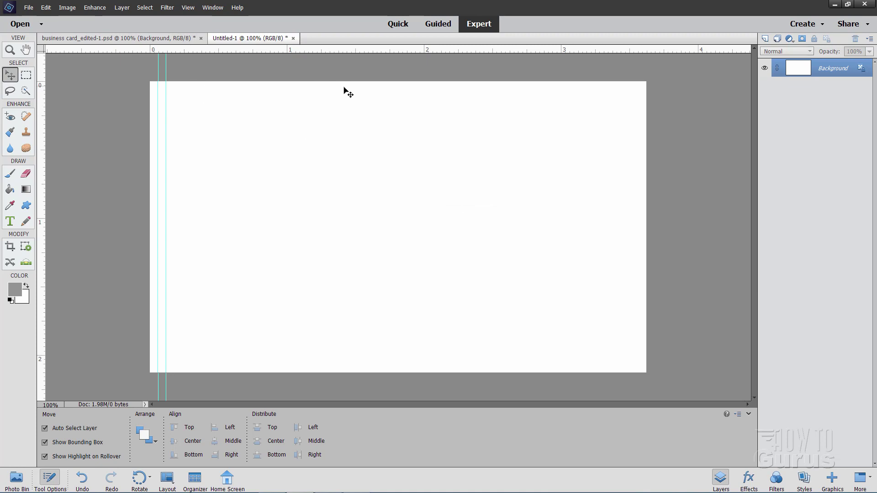
- Add horizontal guides at 1.5 mm and 3 mm
click(192, 8)
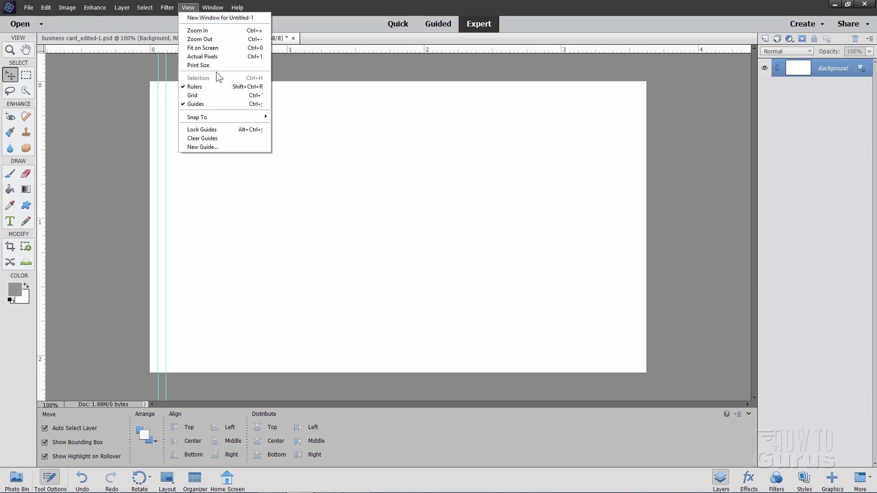
click(217, 148)
click(416, 164)
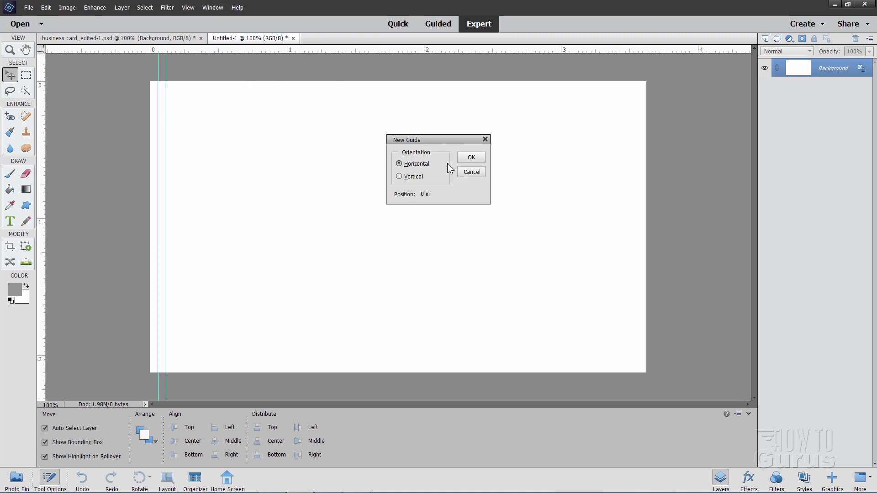
drag(445, 194, 416, 195)
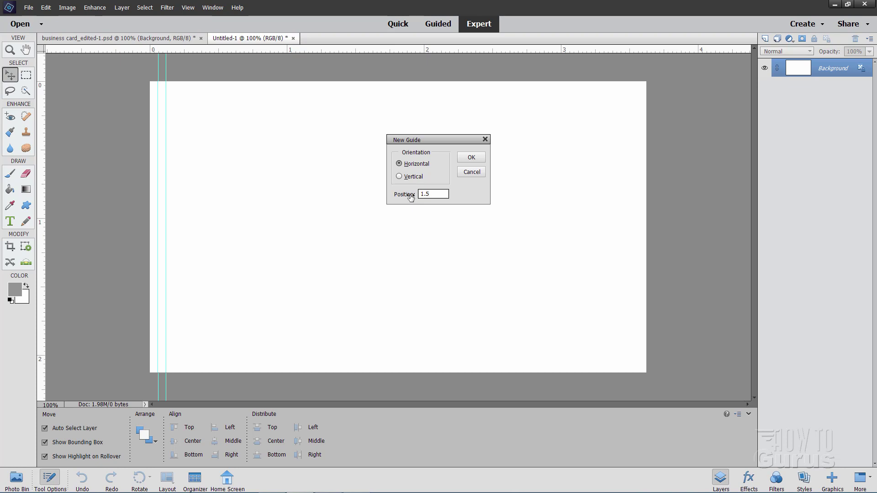
click(471, 157)
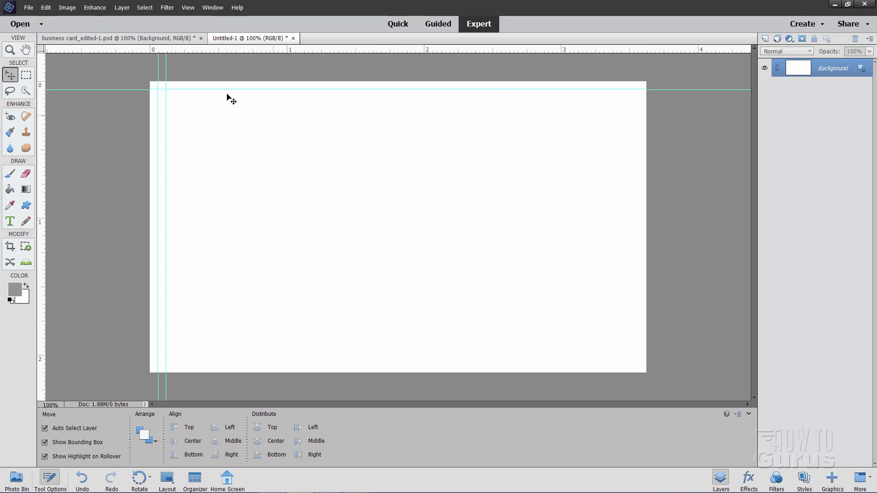
click(188, 8)
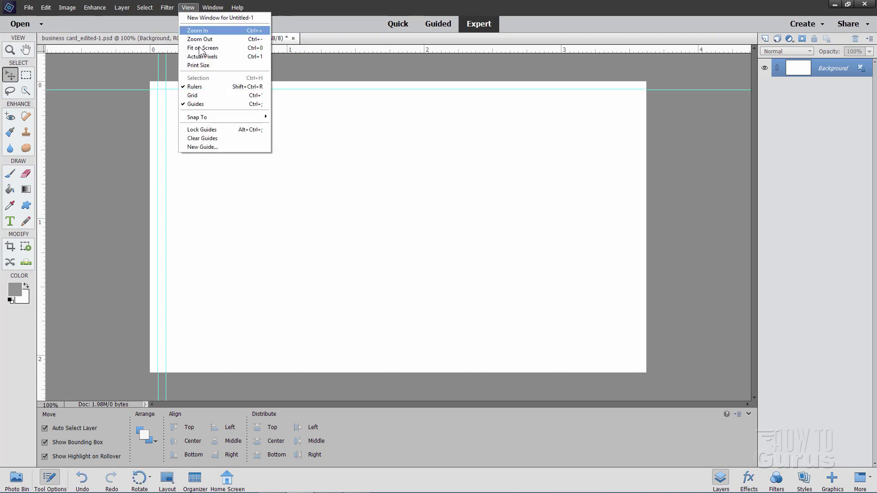
click(212, 146)
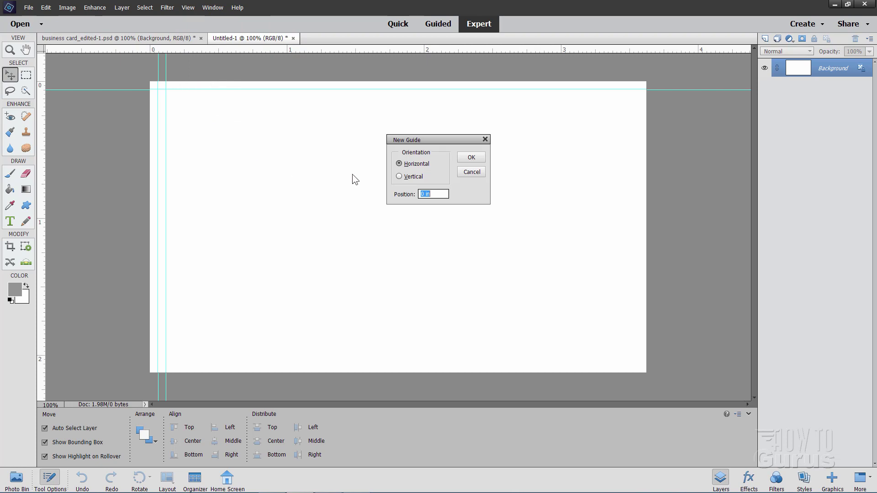
text(3mm)
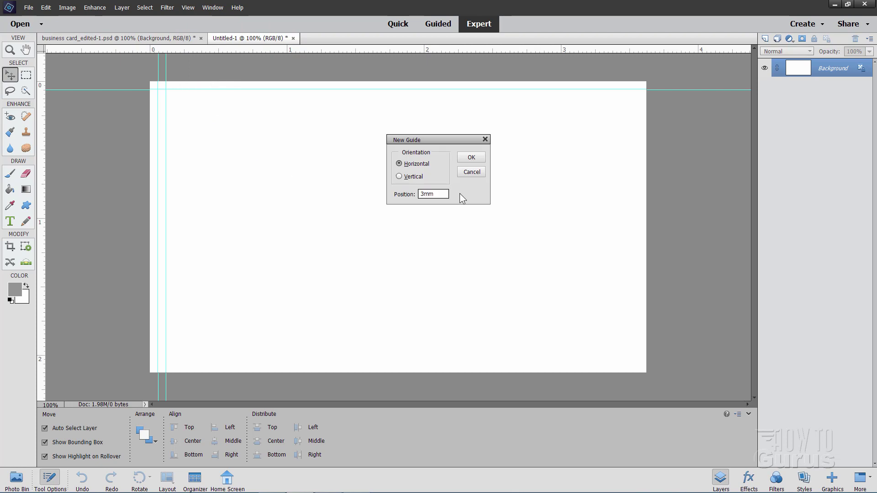
click(471, 158)
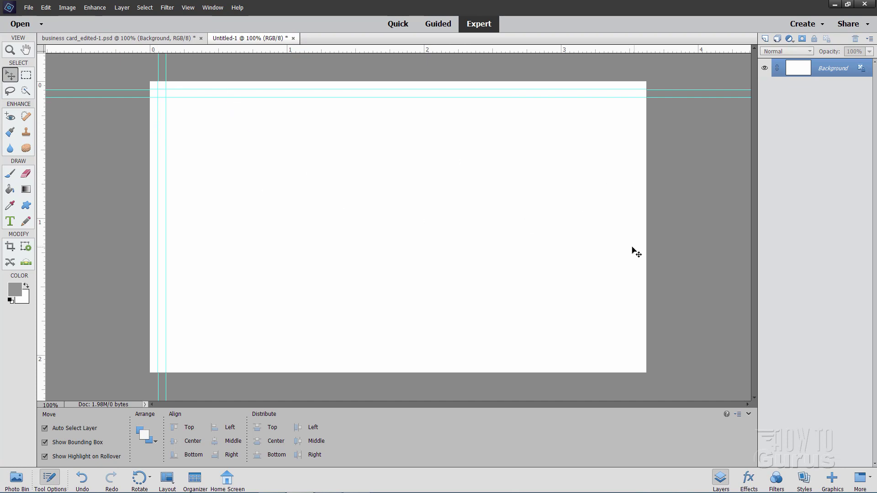
- Add vertical guides at 90.5 mm and 89 mm and save the template
click(189, 8)
click(227, 147)
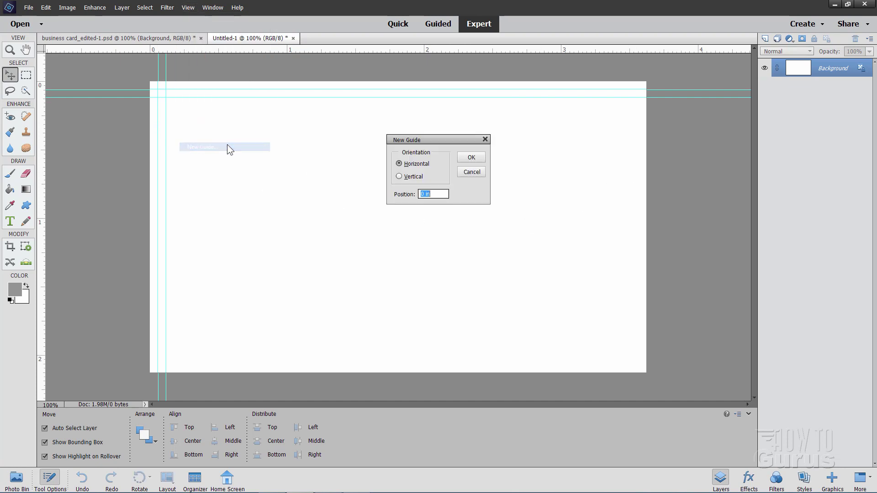
click(399, 177)
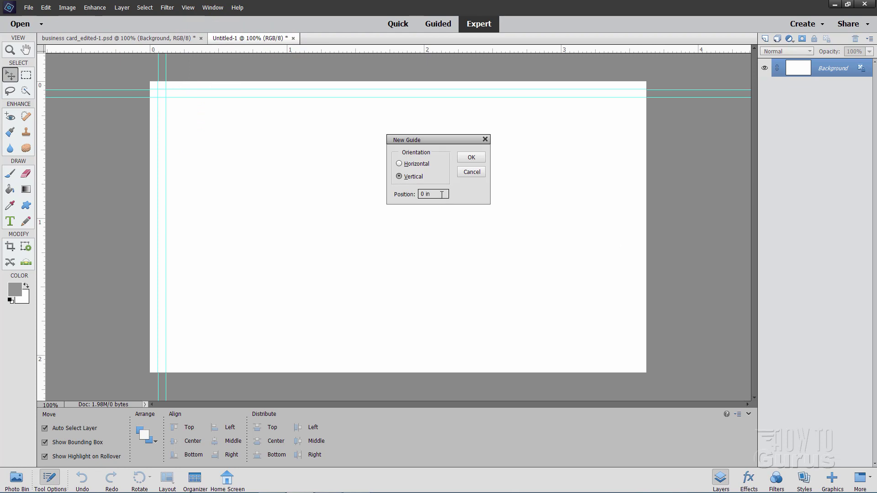
drag(442, 194, 418, 194)
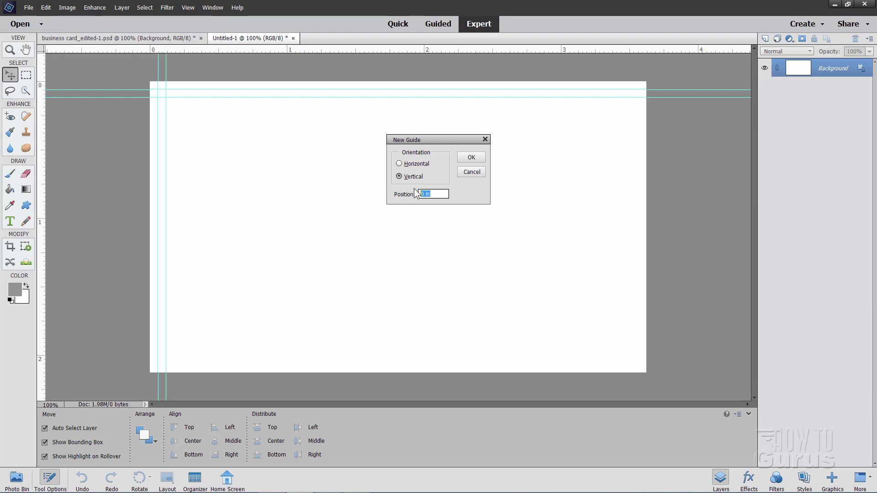
text(90.5mm)
key(Return)
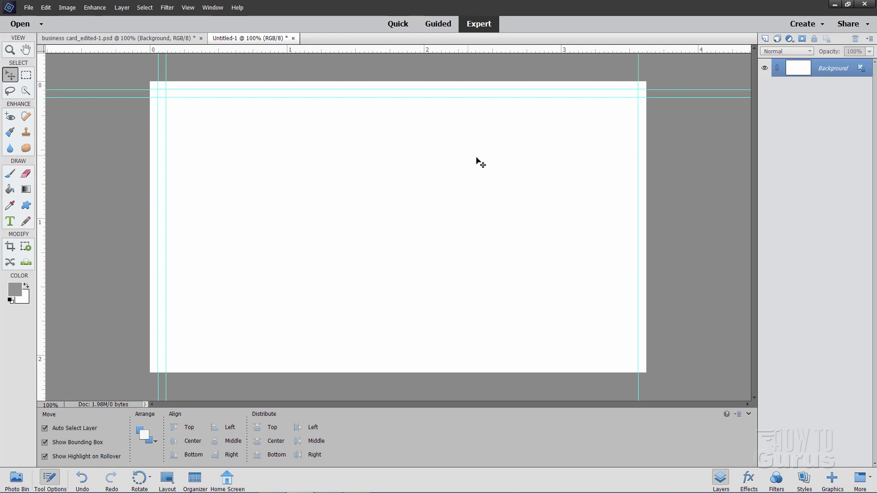
click(189, 8)
click(224, 146)
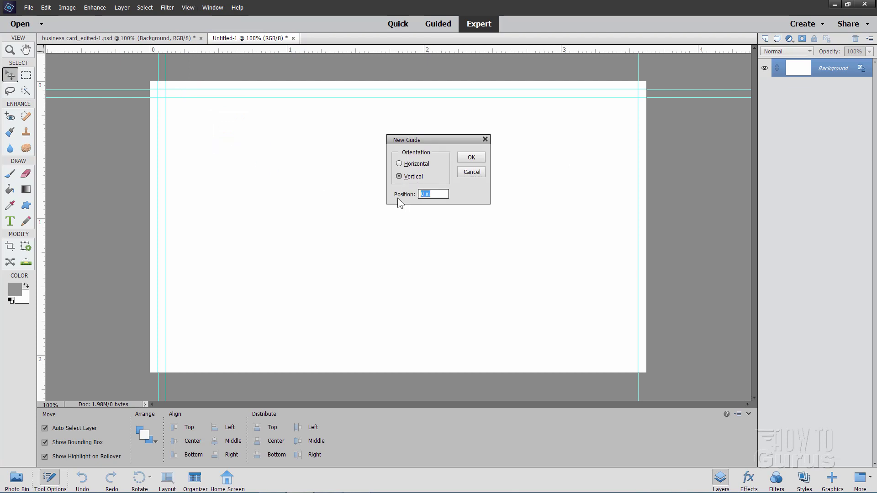
text(89mm)
click(471, 158)
key(ctrl+s)
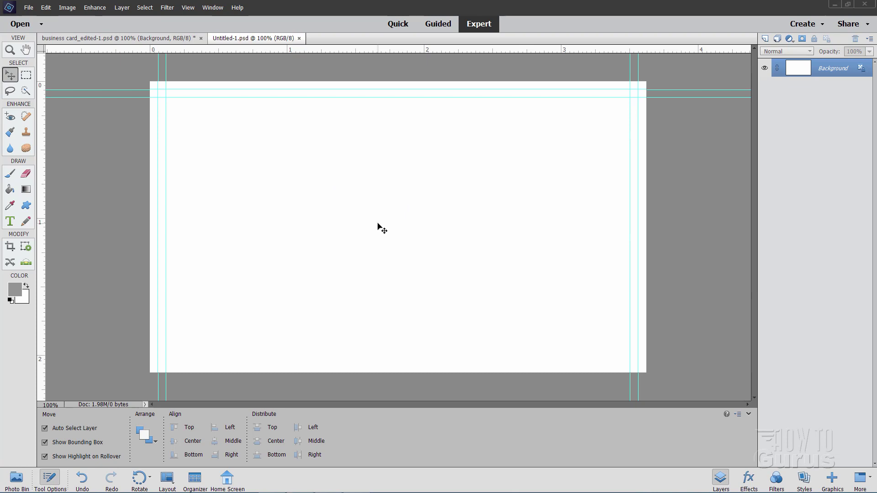
- Add horizontal guides at 52.5 mm and 51 mm
click(188, 14)
click(213, 146)
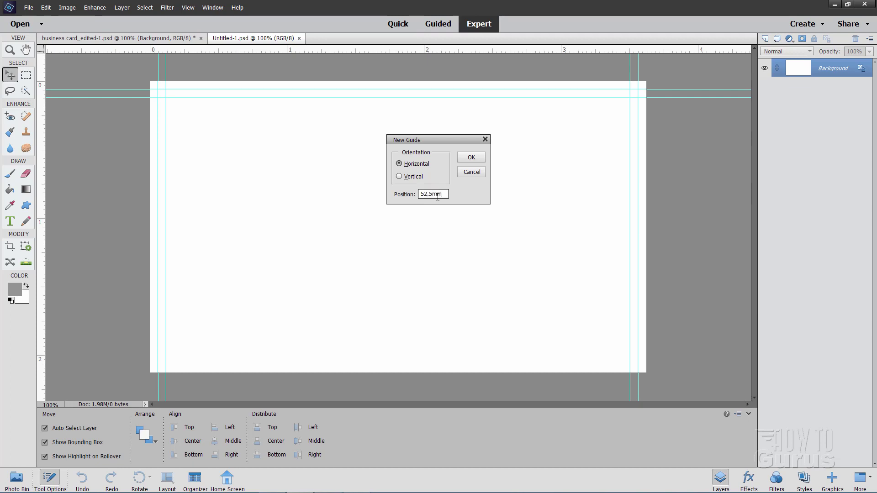
click(471, 158)
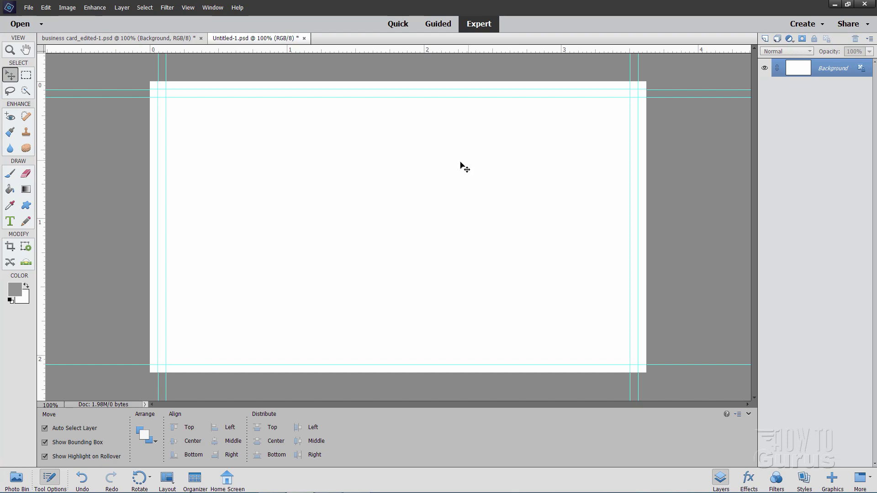
click(188, 8)
click(215, 146)
text(51mm)
click(471, 157)
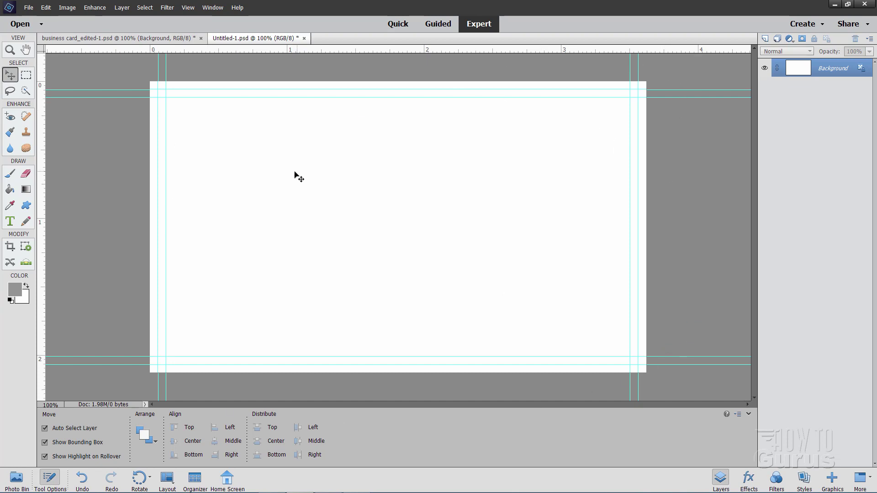
- On business card_edited-1.psd, compare Layer 3's grey frame shown and hidden, leaving it hidden
click(148, 39)
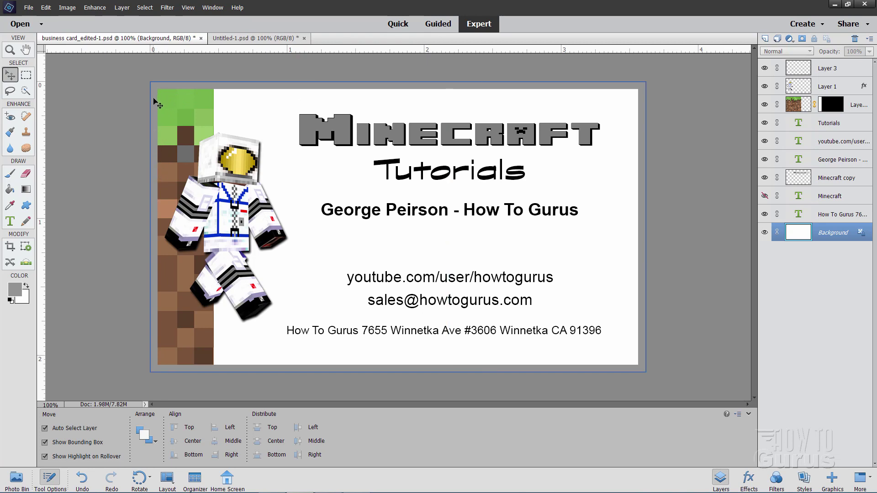
click(765, 69)
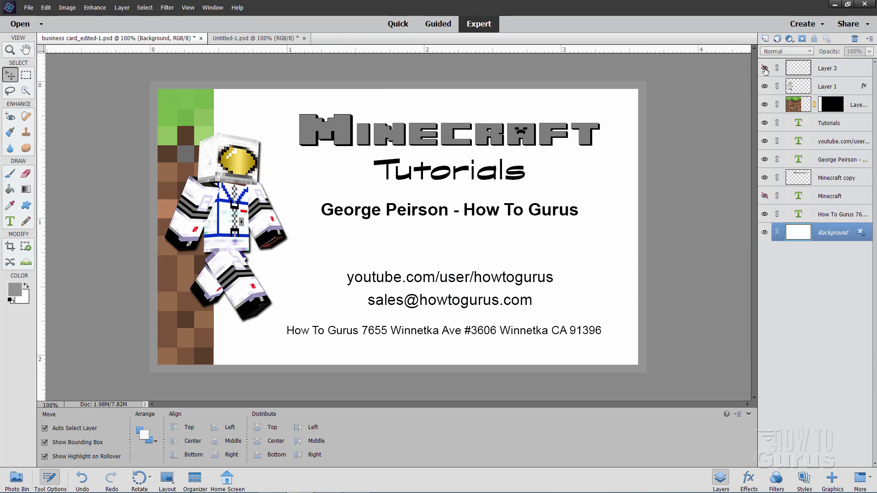
click(765, 68)
click(765, 68)
click(765, 68)
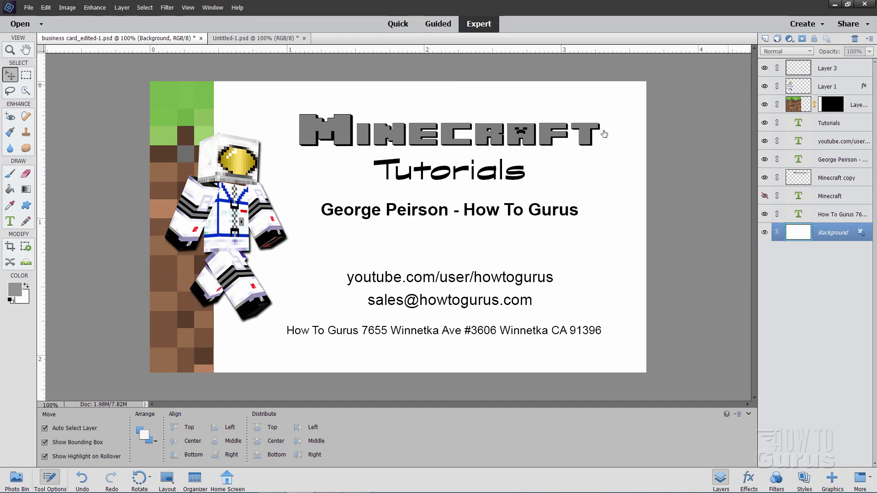
click(766, 71)
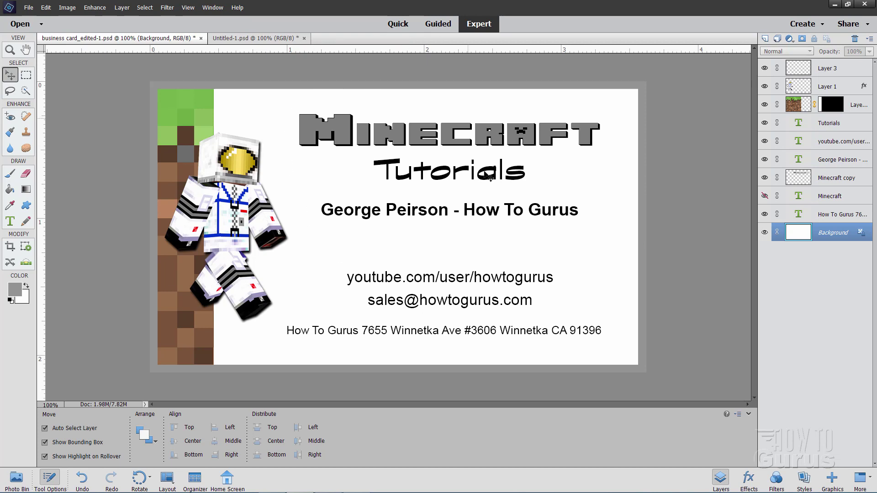
click(10, 50)
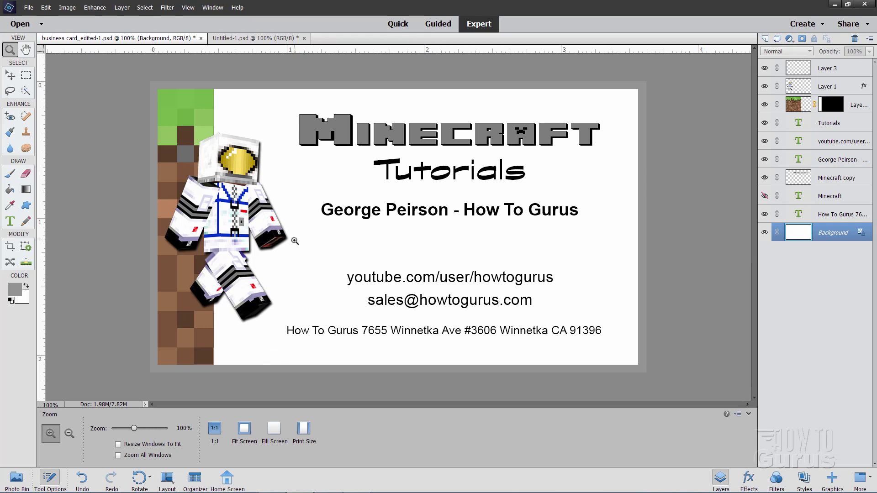
click(764, 68)
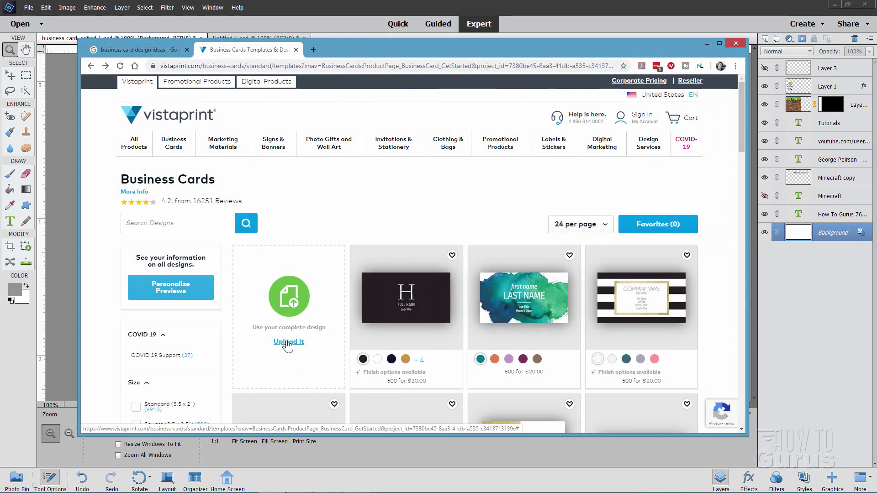
- Upload a design for the landscape standard matte card, delete the old recent image, close the chat popup
click(288, 343)
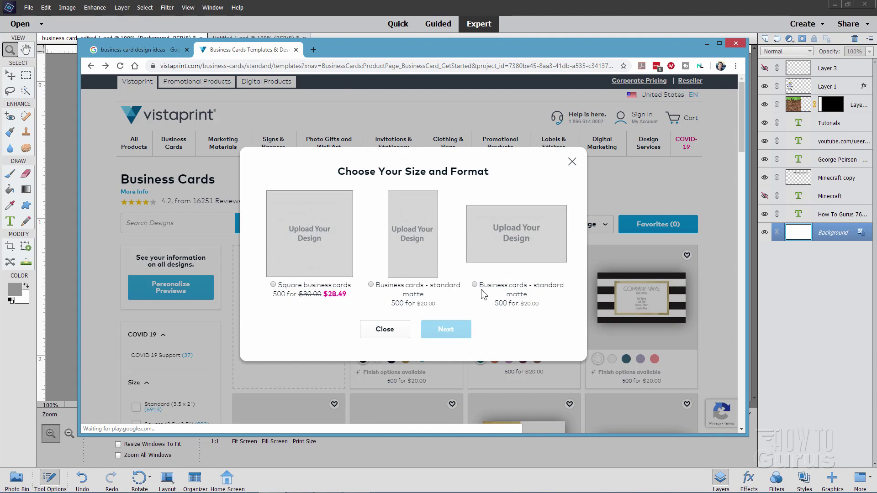
click(475, 286)
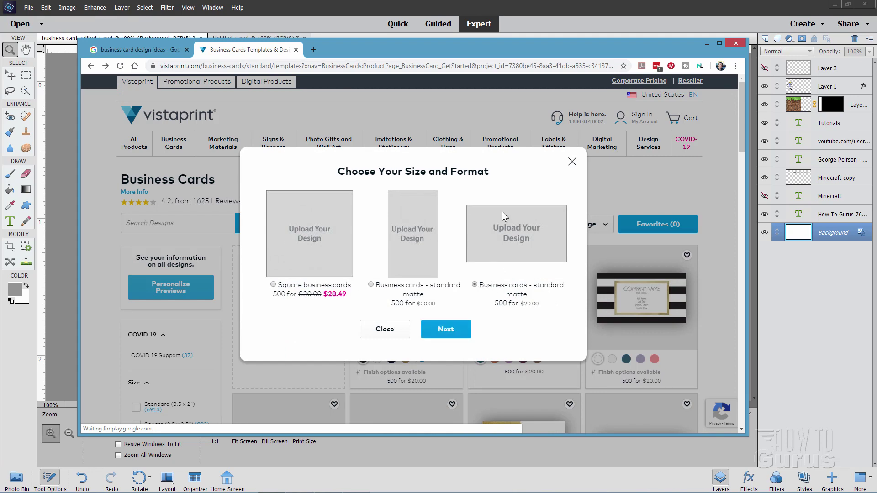
click(455, 334)
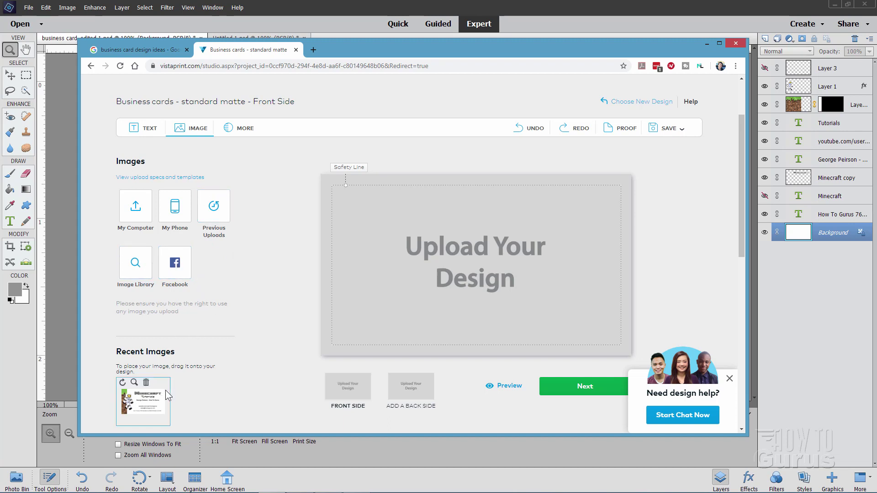
click(146, 383)
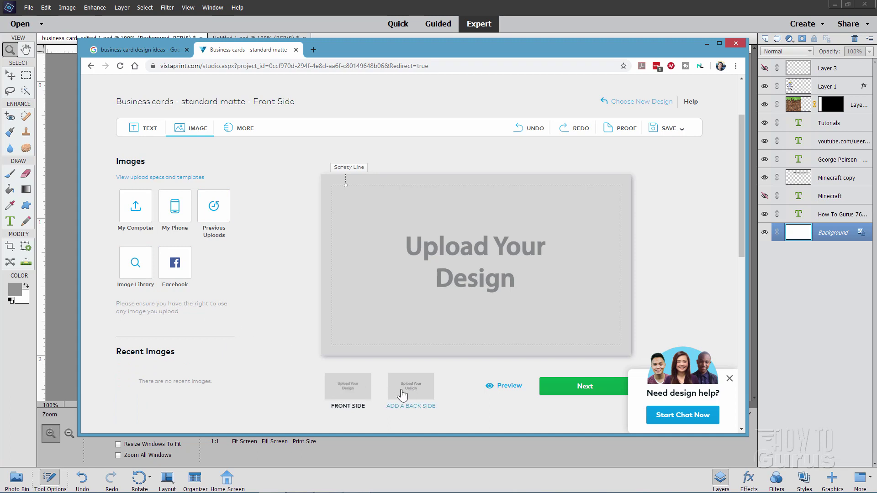
click(730, 378)
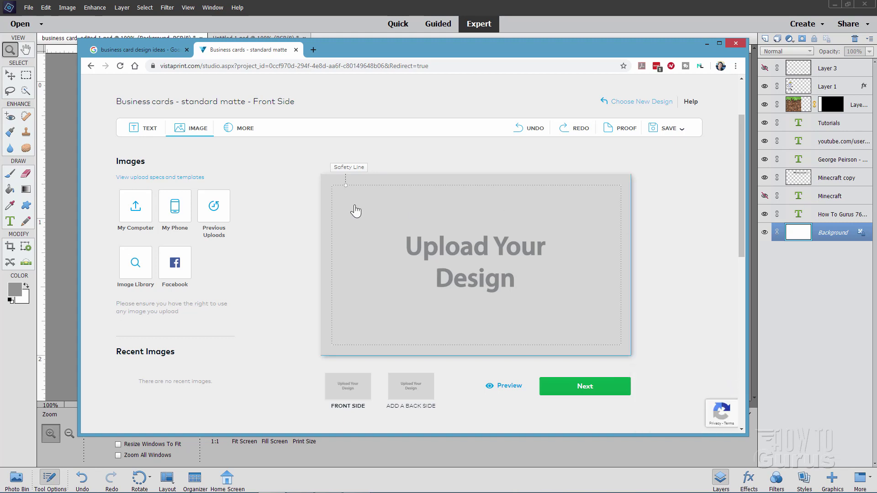
- Upload business card_edited-1.psd from the computer's PSE Graphics folder
click(135, 211)
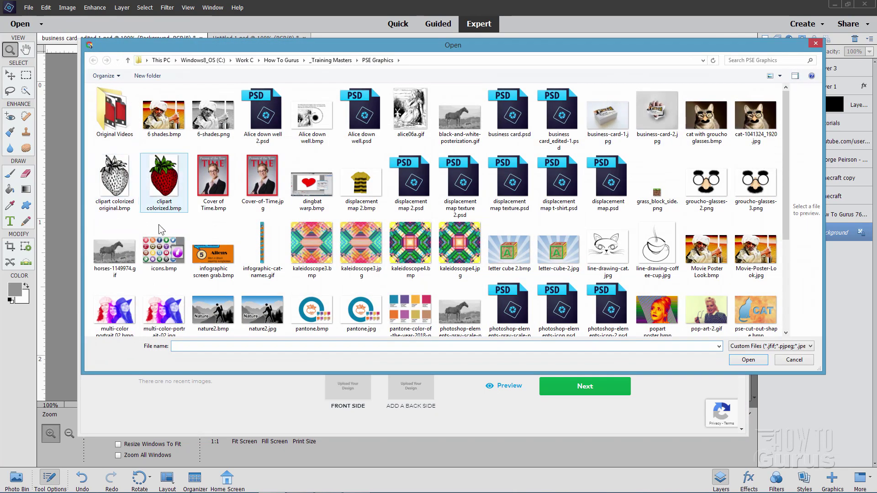
drag(402, 43, 397, 65)
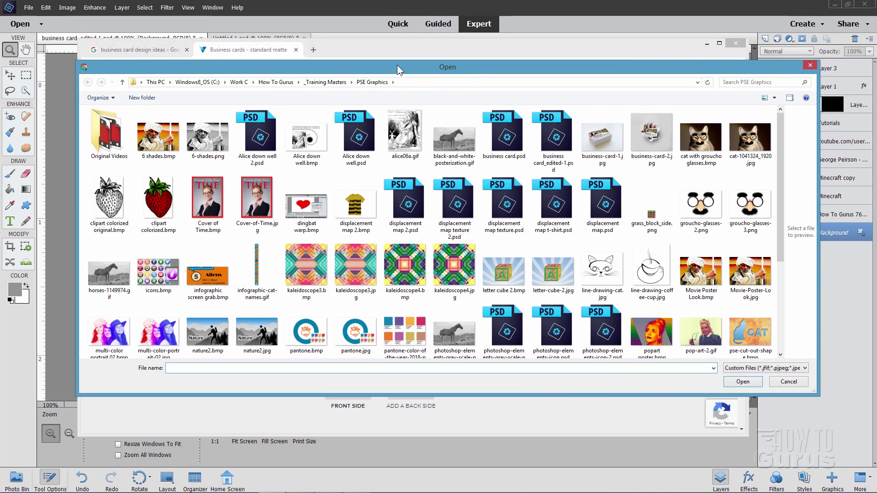
click(557, 145)
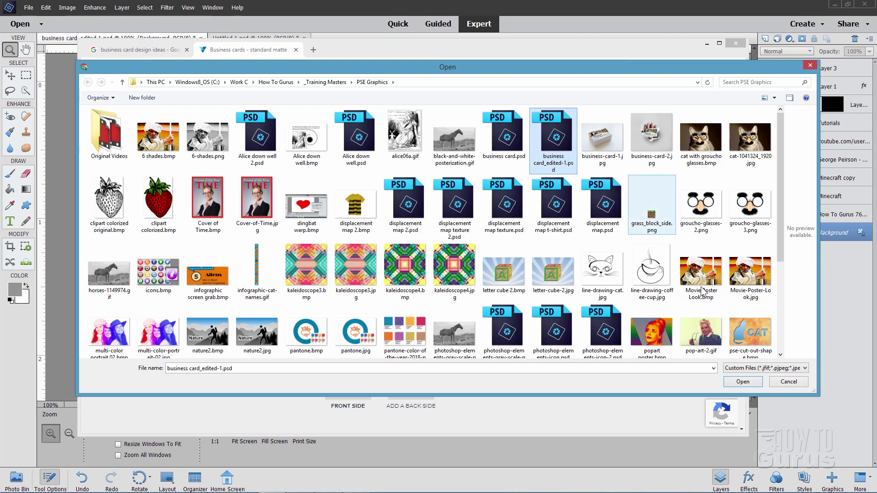
click(745, 382)
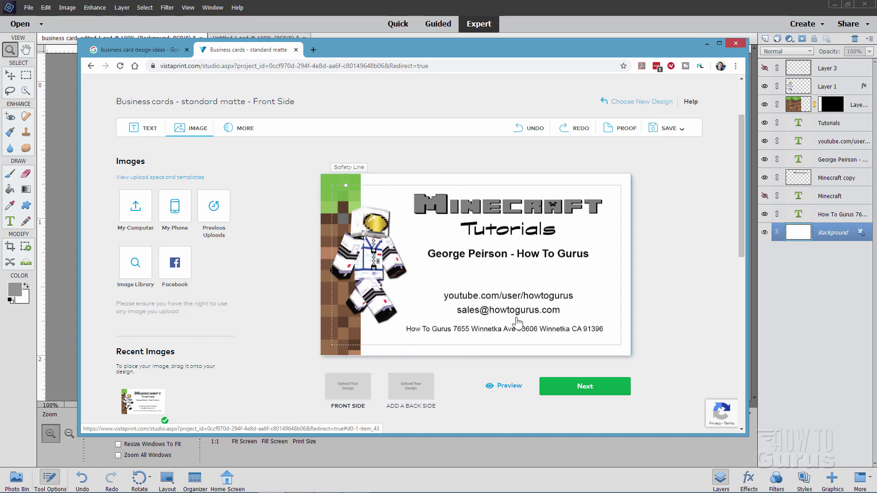
- Preview the Minecraft Tutorials card front as a printed hand-held mockup
click(503, 387)
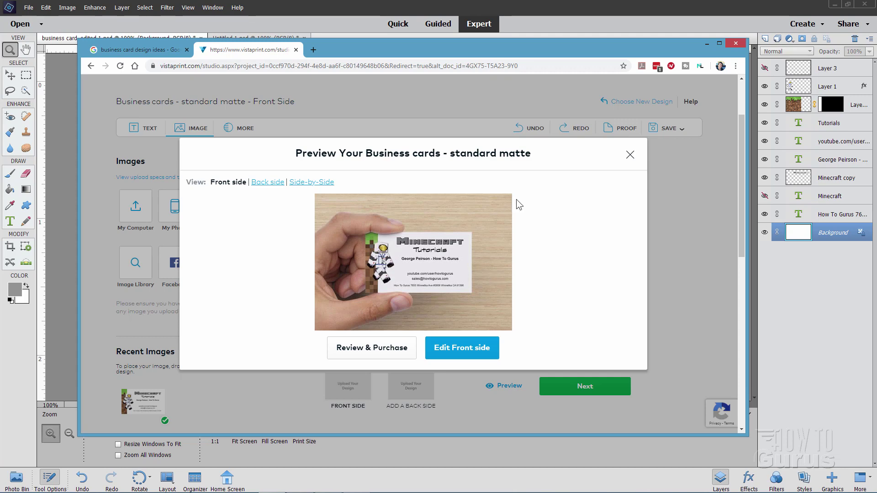
- Close the card preview, leave the back side Blank, and approve the Minecraft card design
click(630, 156)
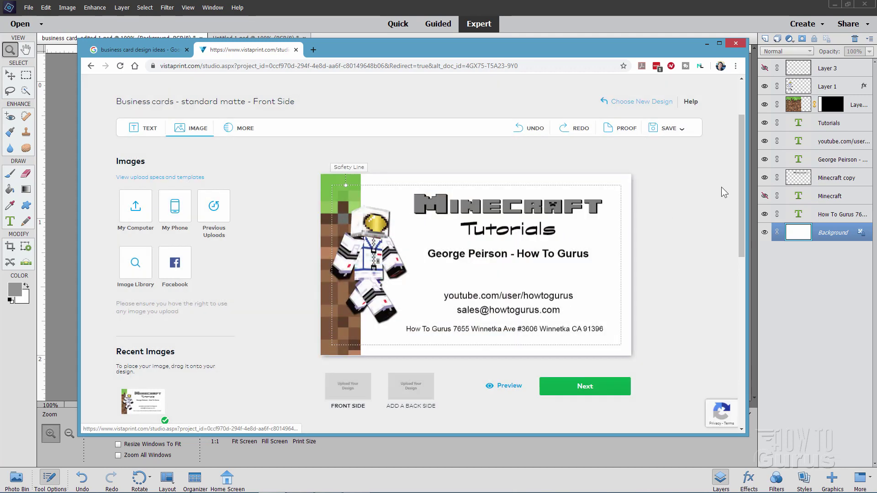
click(583, 385)
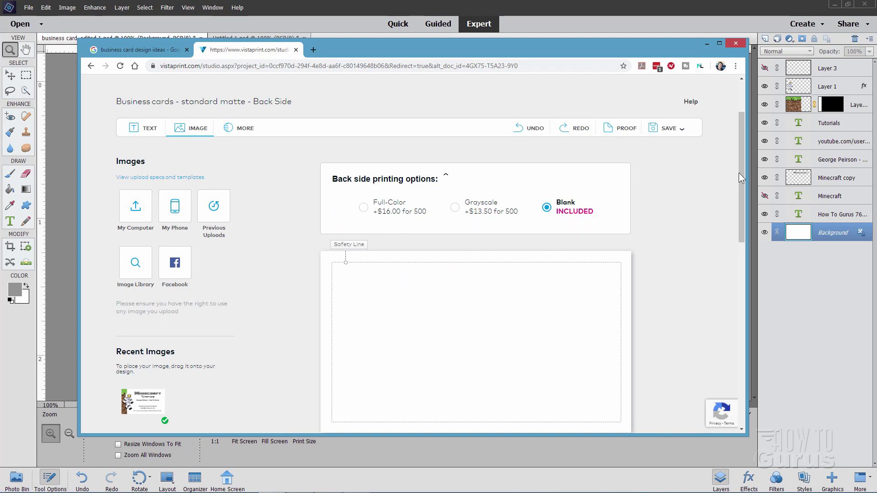
scroll(741, 182, down, 3)
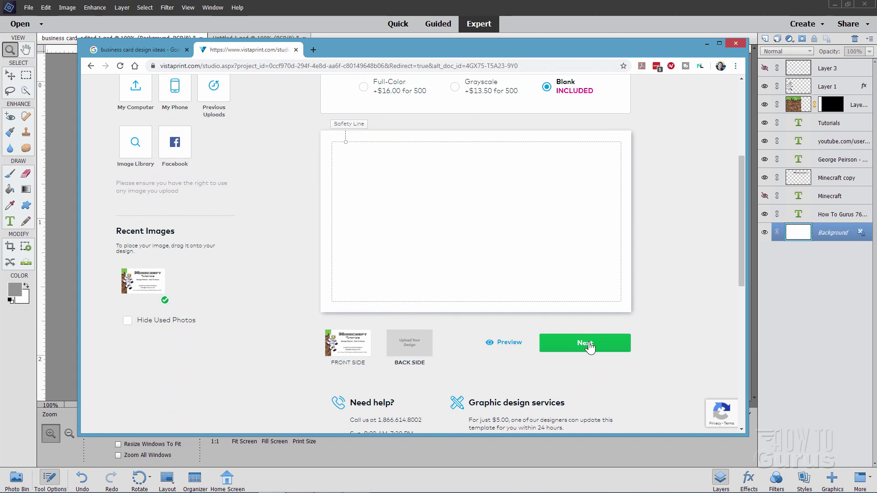
click(589, 345)
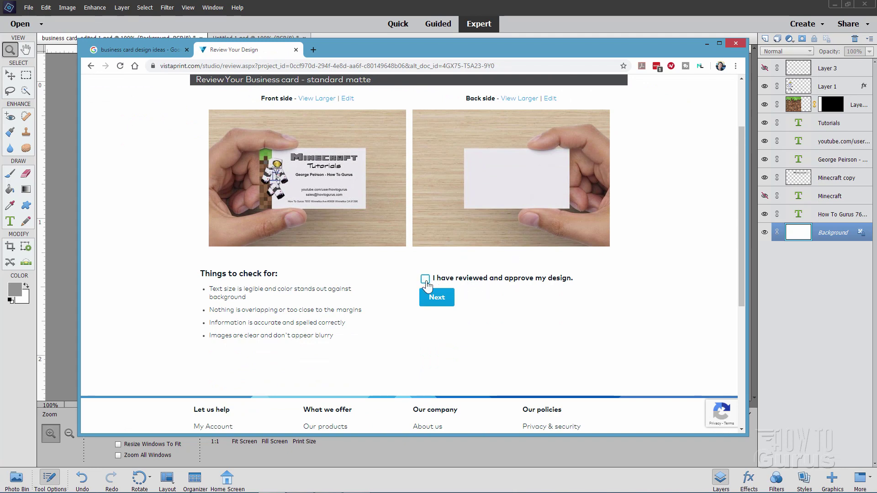
click(425, 279)
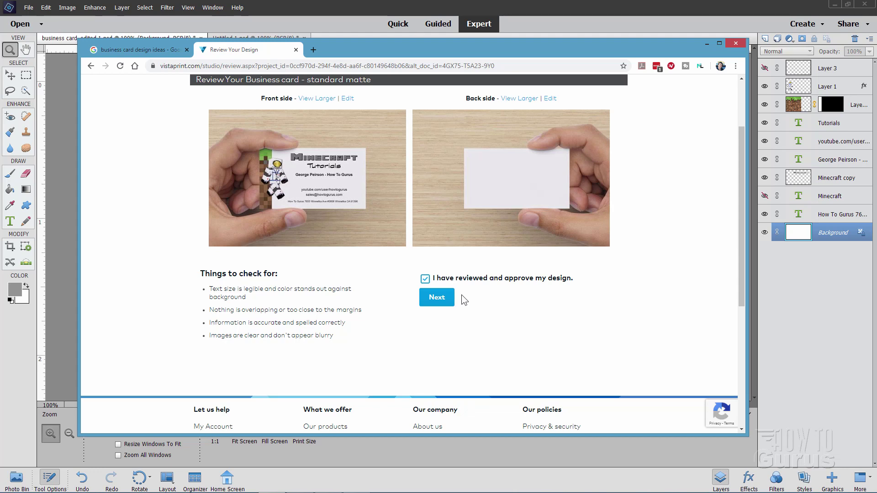
- Bring Photoshop Elements to the front, view Untitled-1.psd, then switch to business card_edited-1.psd
click(303, 32)
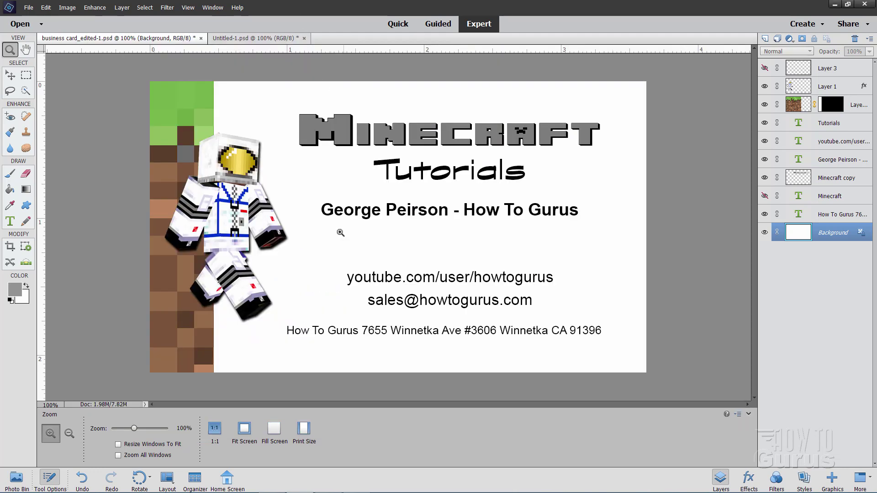
click(251, 38)
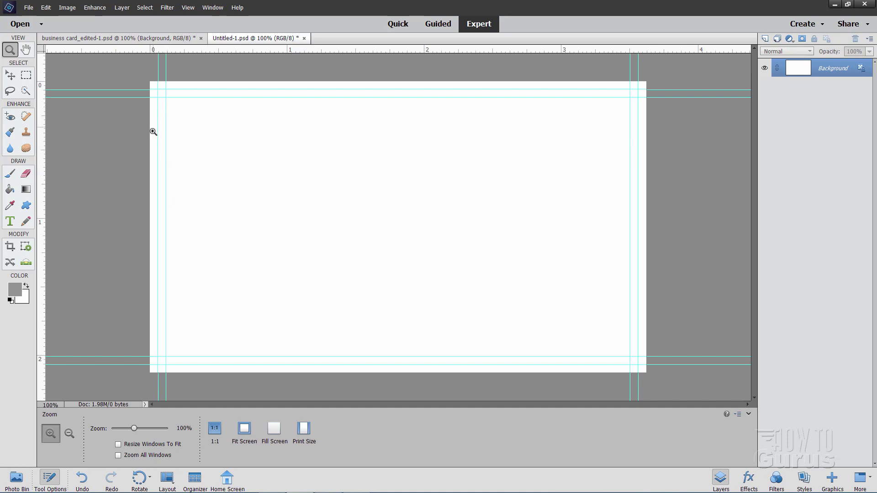
click(146, 41)
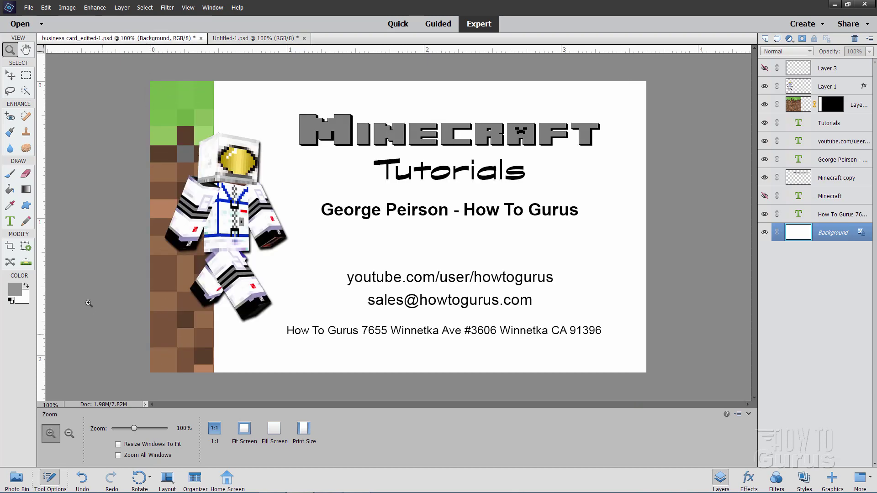